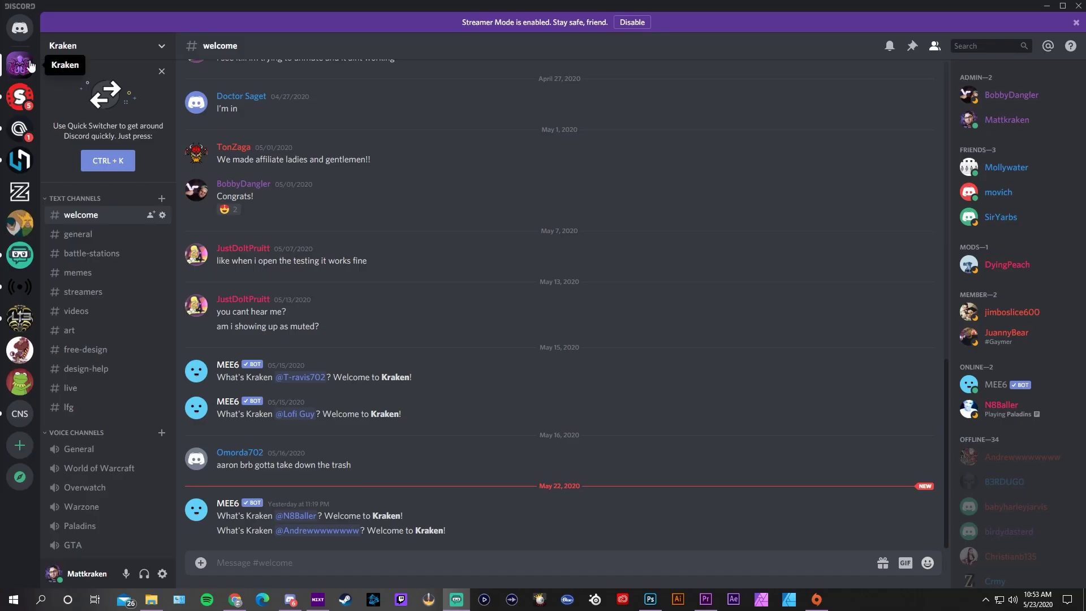
Switch to Discord's Kraken server and open its #free-design channel.
{"action": "left_click", "coordinate": [32, 66]}
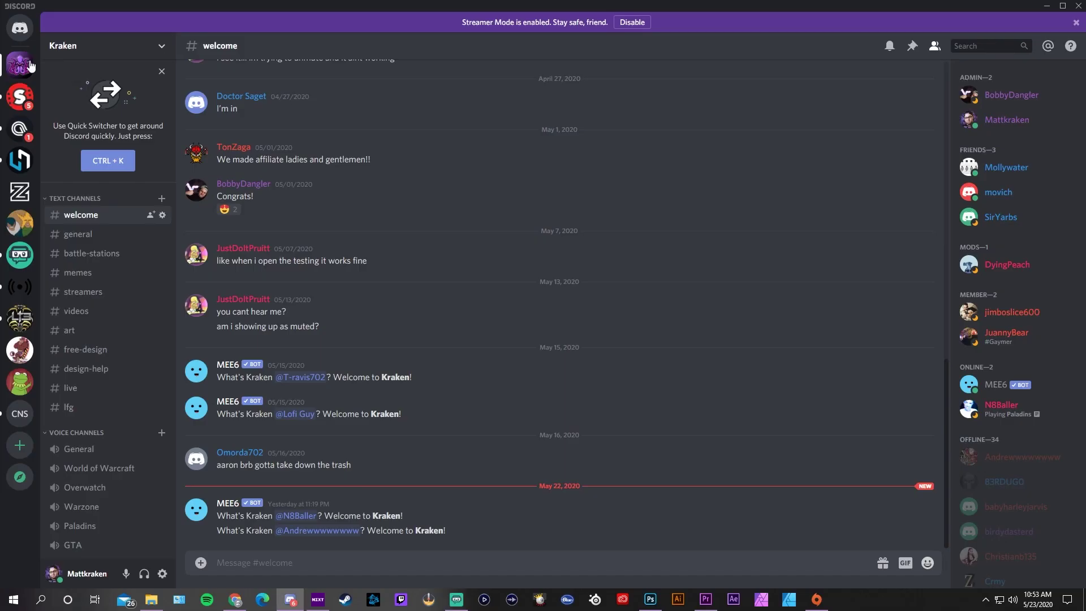
{"action": "left_click", "coordinate": [82, 347]}
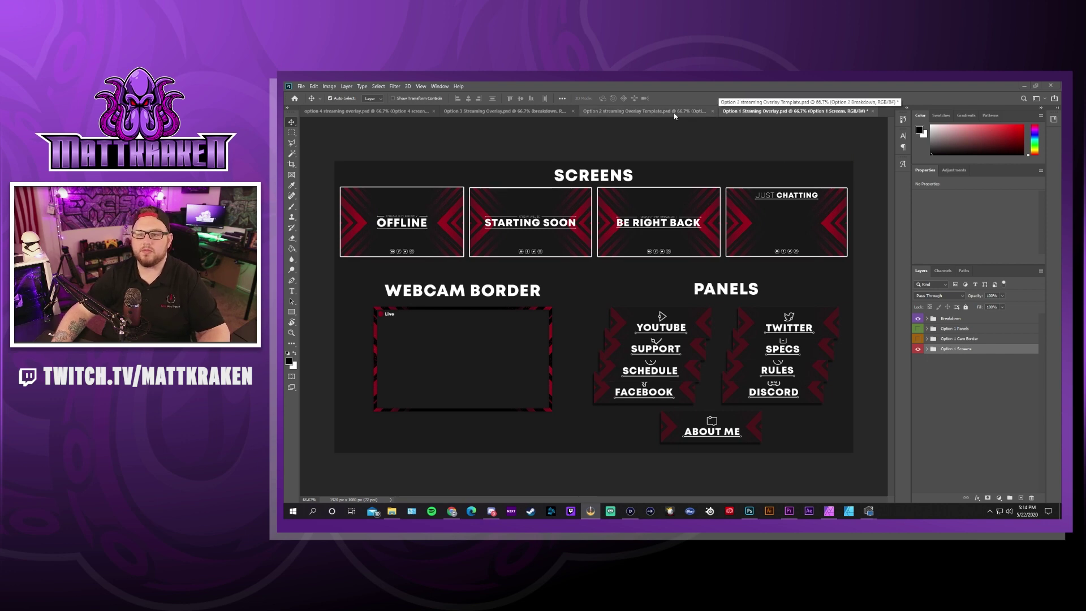
{"action": "key", "text": "ctrl+shift+Tab"}
{"action": "key", "text": "ctrl+Tab"}
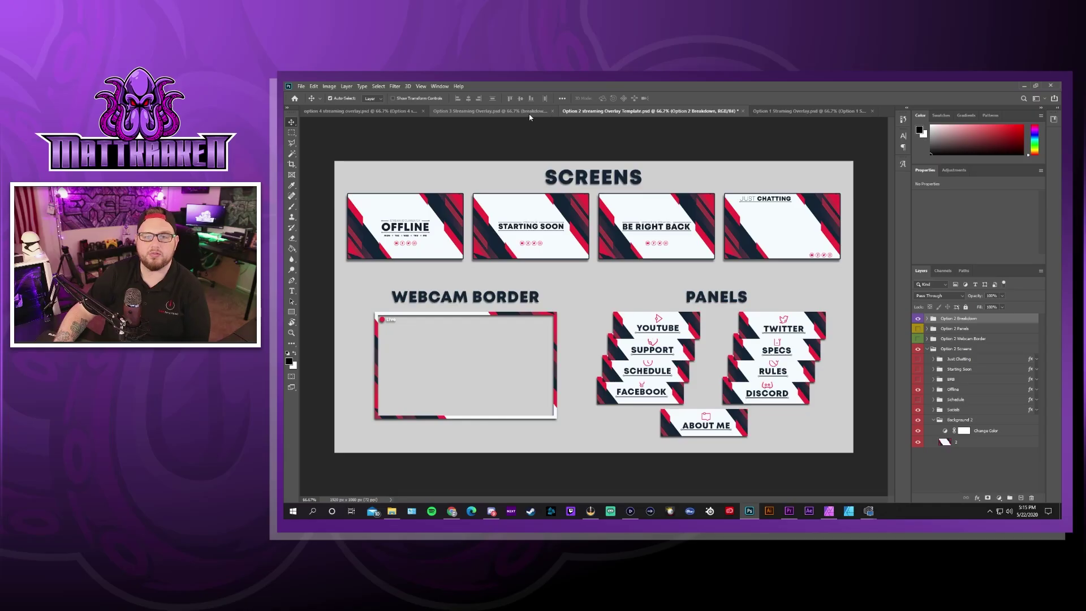
{"action": "left_click", "coordinate": [529, 114]}
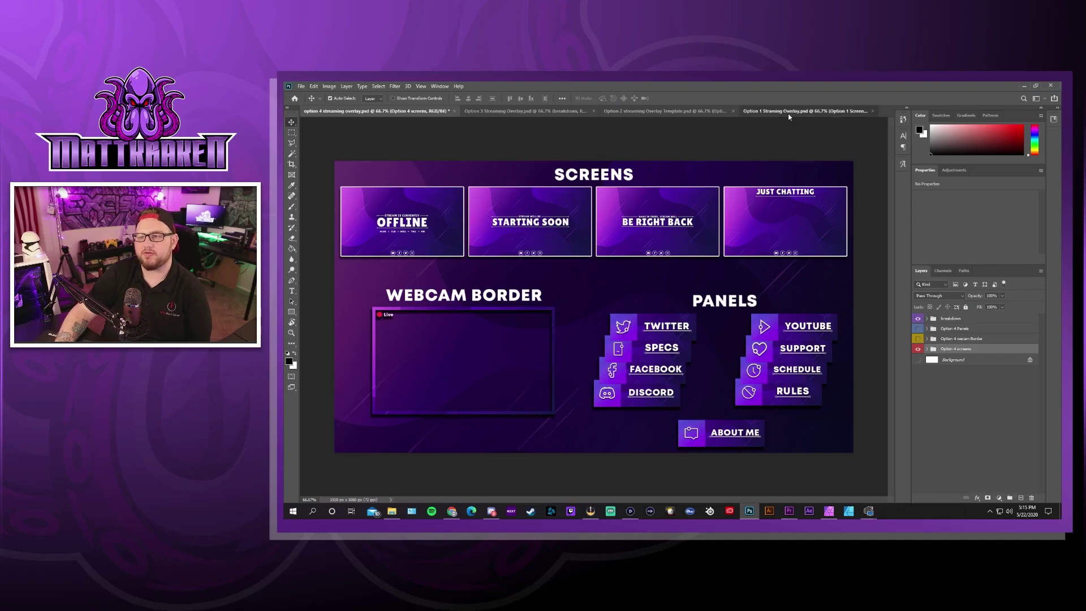
{"action": "left_click", "coordinate": [789, 113]}
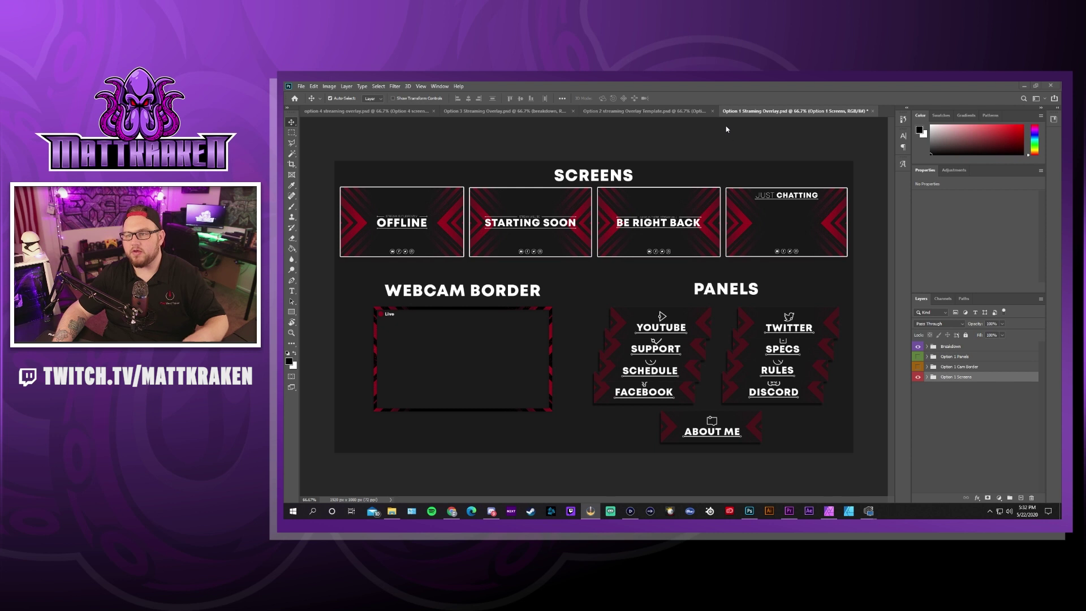
Return to the Option 1 overlay document in Photoshop and hide its Breakdown group.
{"action": "left_click", "coordinate": [735, 108]}
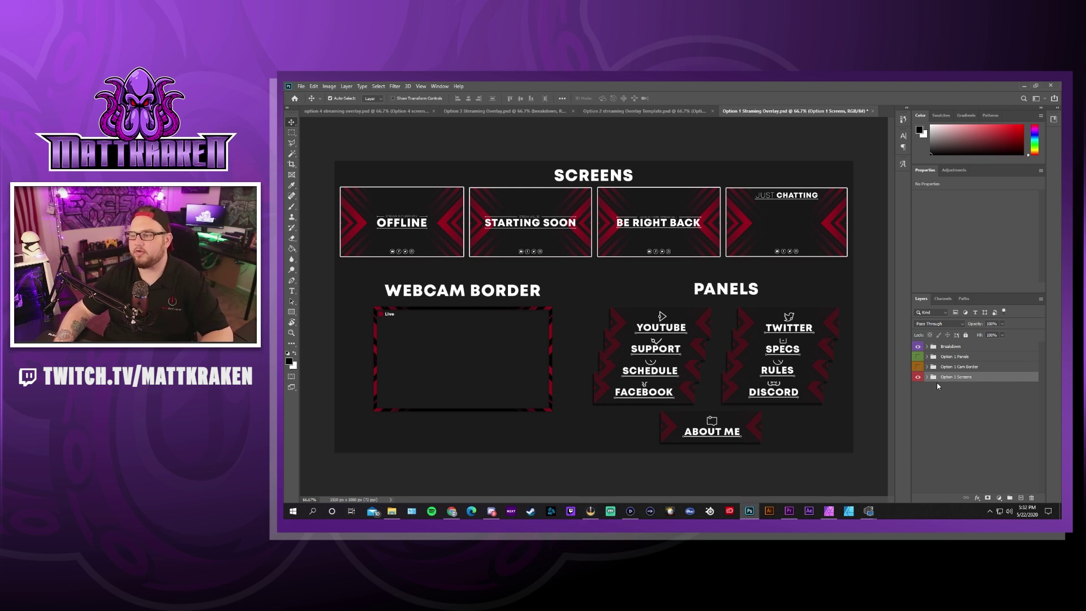
{"action": "left_click", "coordinate": [644, 111]}
{"action": "left_click", "coordinate": [792, 110]}
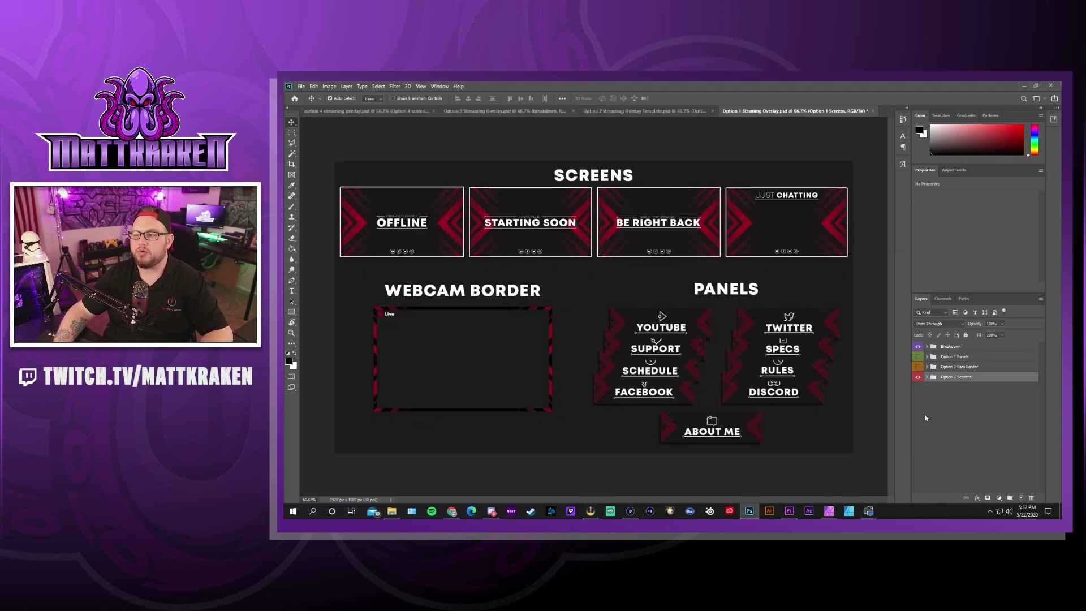
{"action": "left_click", "coordinate": [918, 346]}
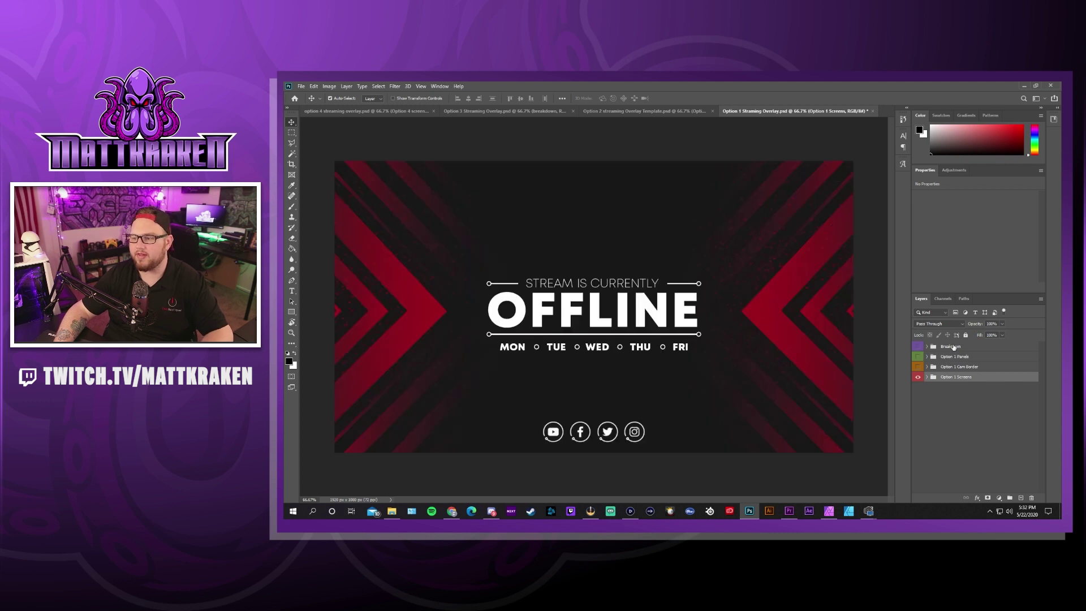
Expand Option 1 Screens, peek inside Schedule, and check the background's transparency.
{"action": "left_click", "coordinate": [928, 377]}
{"action": "scroll", "coordinate": [930, 385], "scroll_direction": "down", "scroll_amount": 2}
{"action": "left_click", "coordinate": [934, 387]}
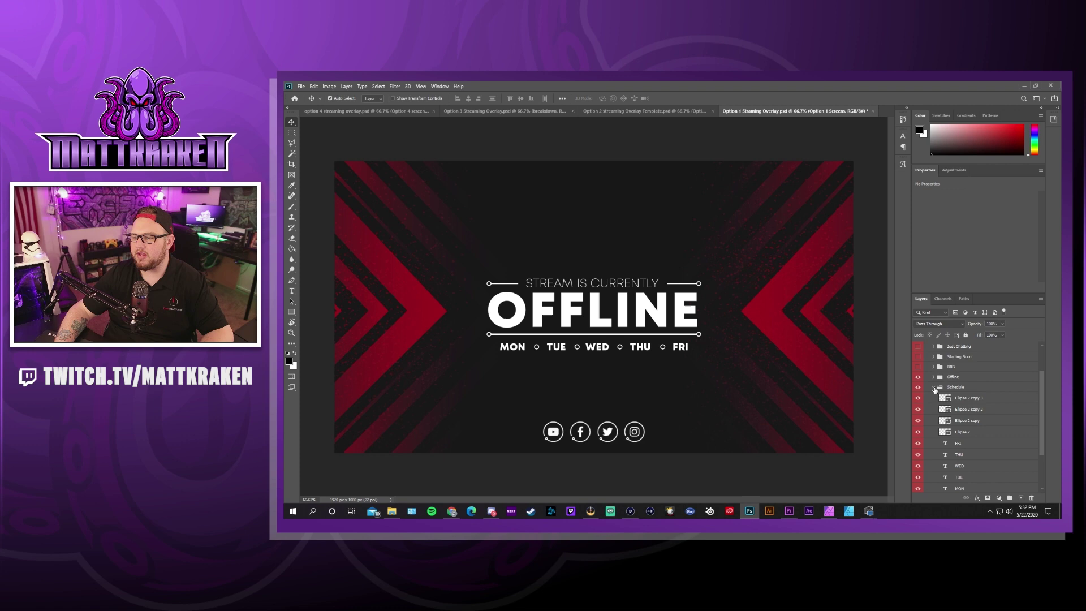
{"action": "left_click", "coordinate": [934, 387]}
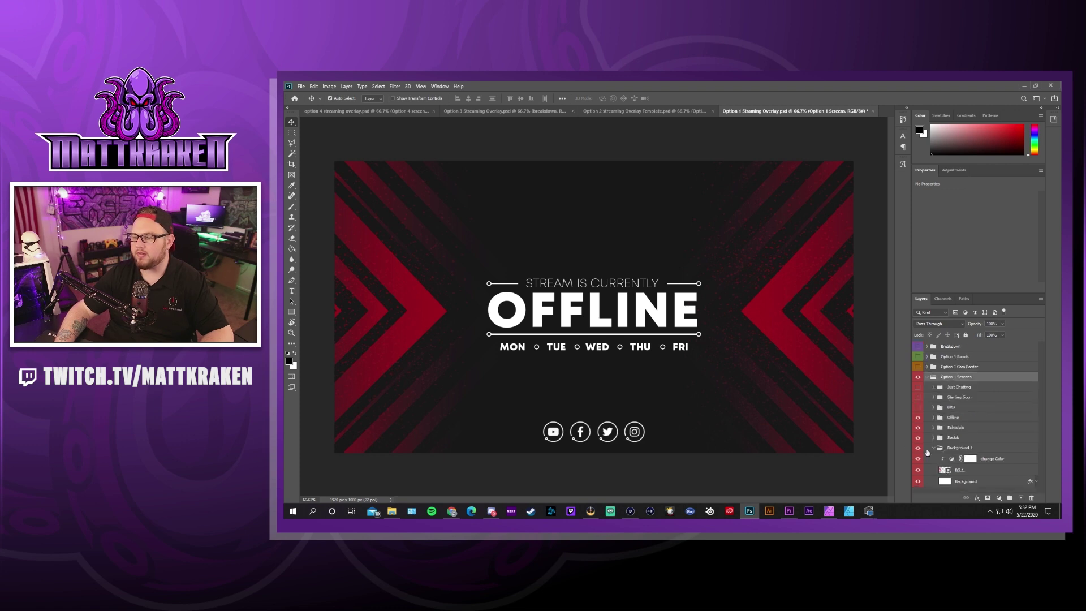
{"action": "left_click", "coordinate": [917, 447]}
{"action": "left_click", "coordinate": [917, 447]}
Toggle the social media icons and weekday schedule row off and back on.
{"action": "left_click", "coordinate": [917, 438]}
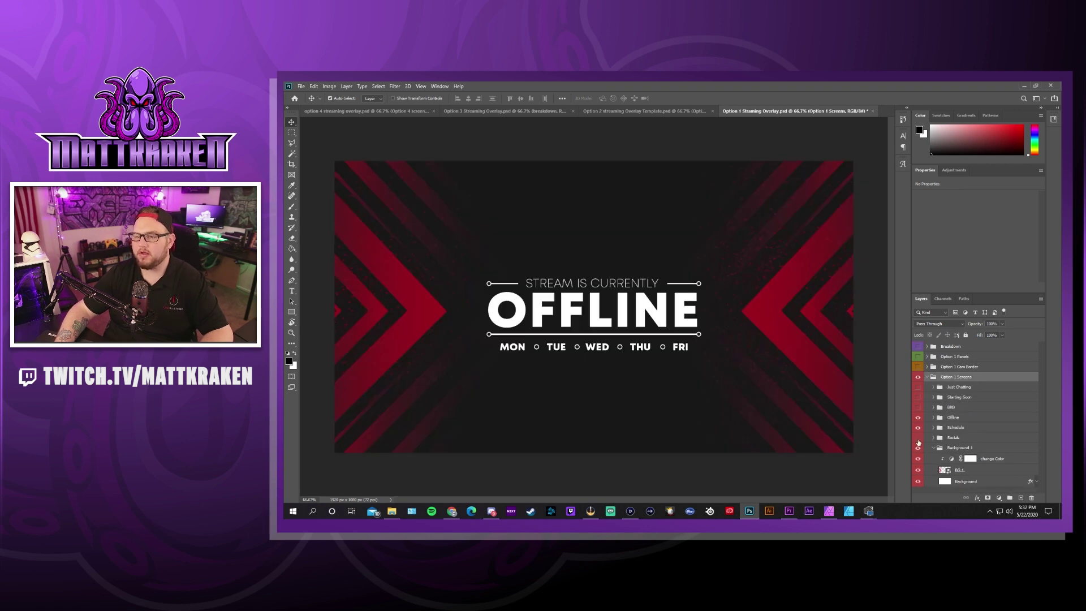
{"action": "left_click", "coordinate": [918, 438]}
{"action": "left_click", "coordinate": [918, 437]}
{"action": "left_click", "coordinate": [918, 438]}
{"action": "left_click", "coordinate": [918, 427]}
{"action": "left_click", "coordinate": [917, 428]}
Preview the OFFLINE, BE RIGHT BACK, STARTING SOON and JUST CHATTING titles, leaving OFFLINE visible.
{"action": "left_click", "coordinate": [917, 417]}
{"action": "left_click", "coordinate": [918, 417]}
{"action": "left_click", "coordinate": [917, 417]}
{"action": "left_click", "coordinate": [917, 407]}
{"action": "left_click", "coordinate": [918, 407]}
{"action": "left_click", "coordinate": [917, 398]}
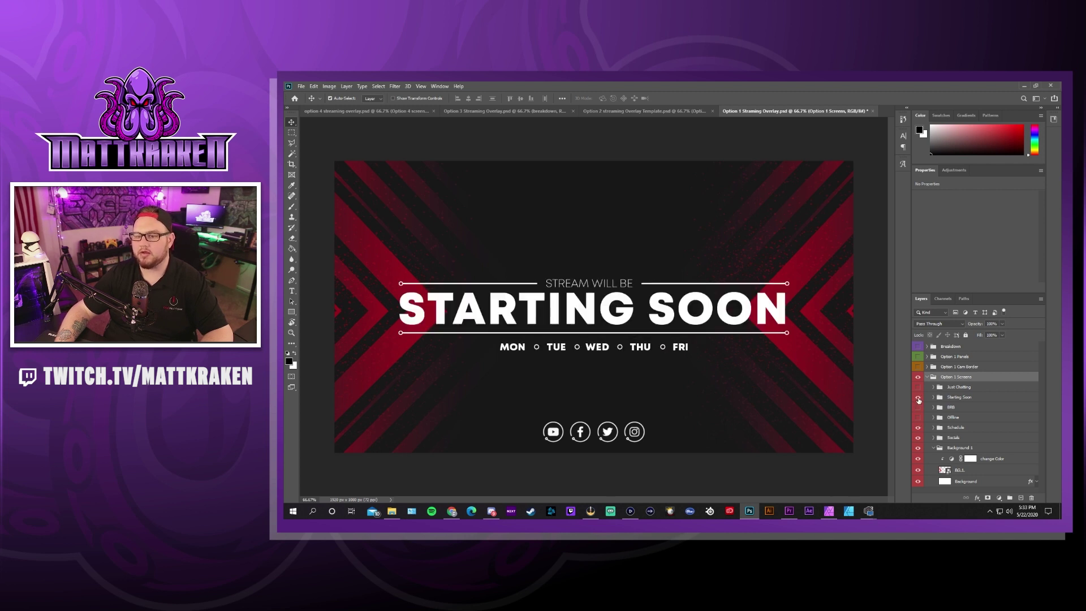
{"action": "left_click", "coordinate": [918, 397]}
{"action": "left_click", "coordinate": [917, 387]}
{"action": "left_click", "coordinate": [917, 387]}
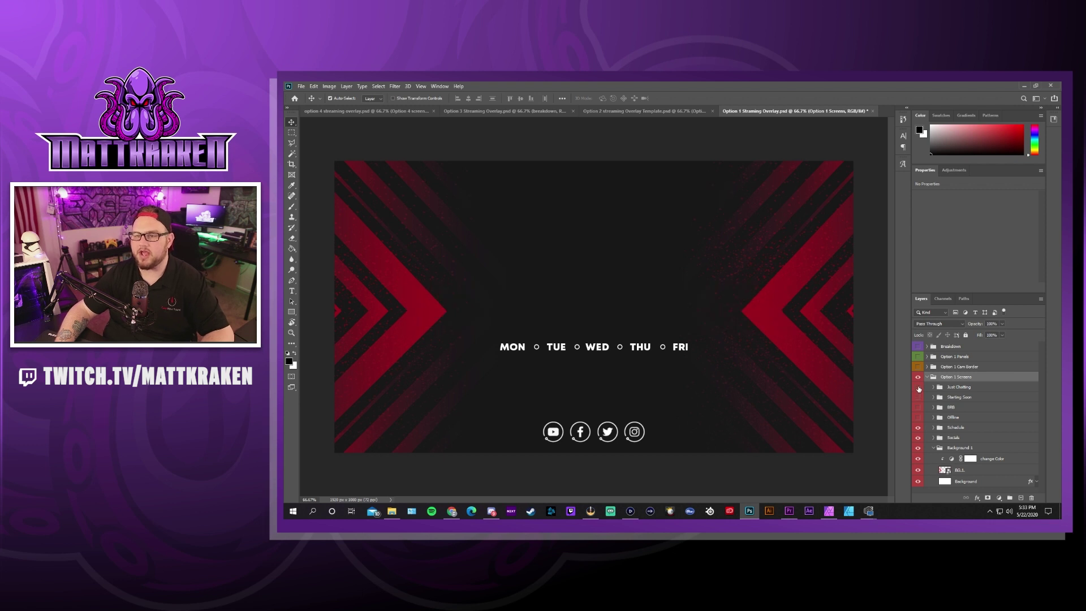
{"action": "left_click", "coordinate": [917, 418]}
{"action": "left_click", "coordinate": [927, 427]}
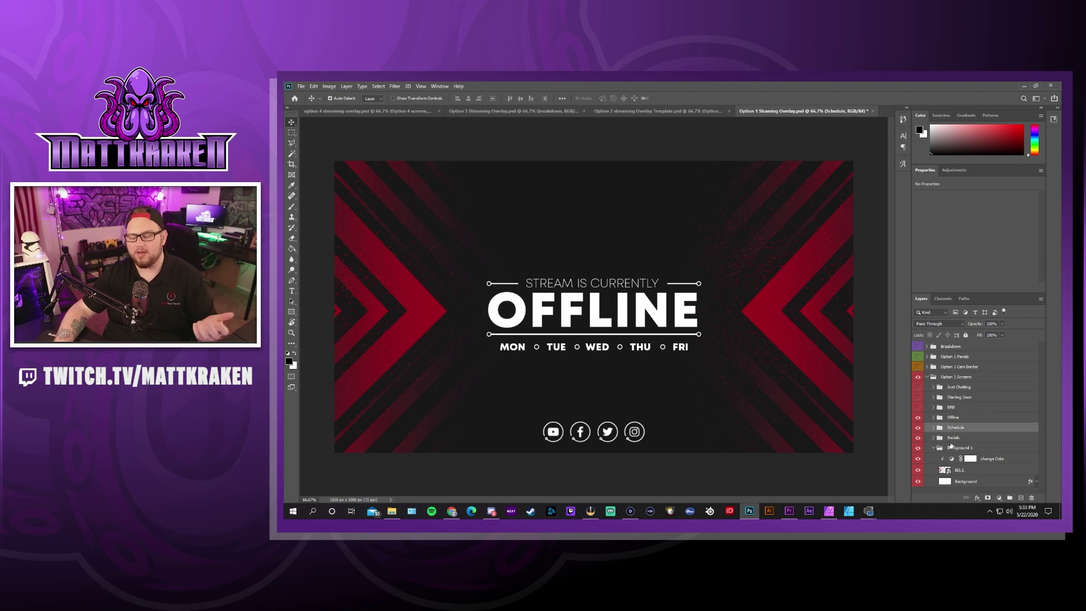
Expand the Schedule group and hide its TUE text layer.
{"action": "left_click", "coordinate": [933, 428]}
{"action": "scroll", "coordinate": [959, 430], "scroll_direction": "down", "scroll_amount": 1}
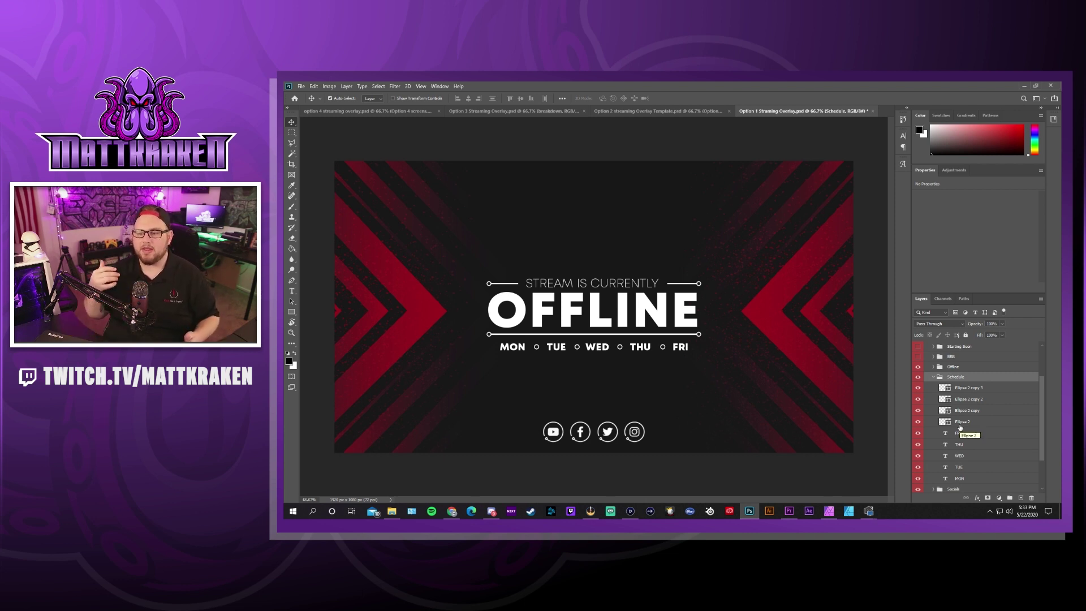
{"action": "scroll", "coordinate": [960, 430], "scroll_direction": "down", "scroll_amount": 4}
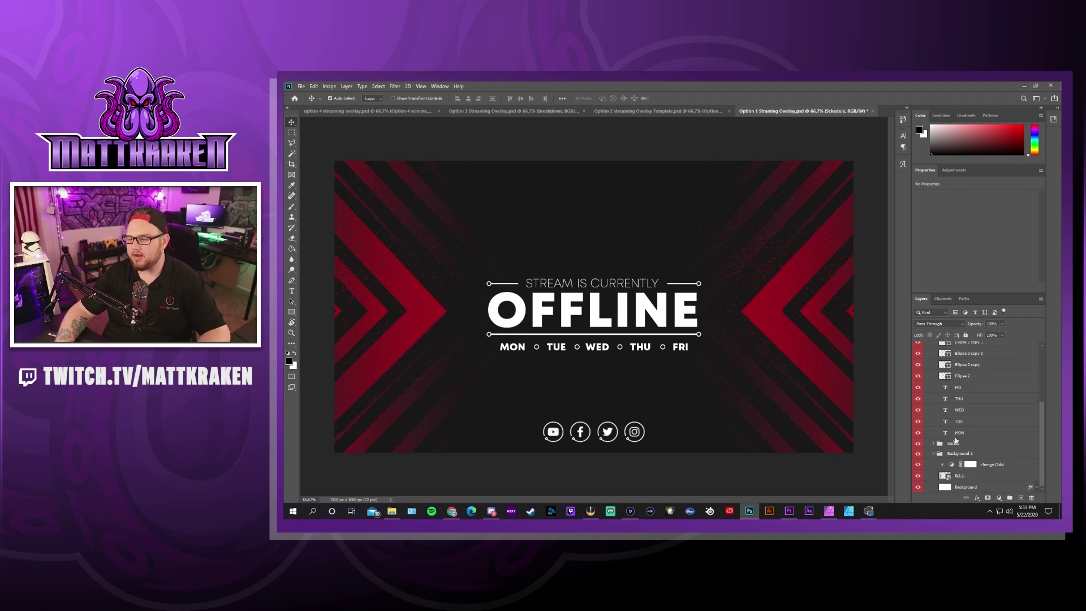
{"action": "left_click", "coordinate": [956, 422]}
{"action": "left_click", "coordinate": [918, 422]}
{"action": "left_click", "coordinate": [961, 401]}
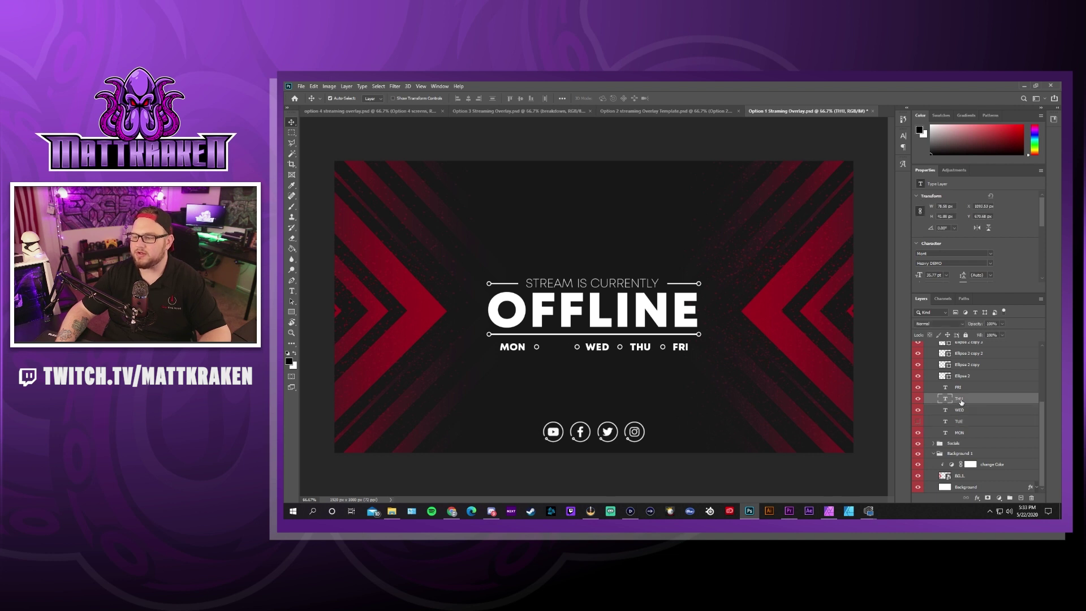
Replace the THU schedule label with SAT.
{"action": "double_click", "coordinate": [641, 347]}
{"action": "key", "text": "ctrl+a"}
{"action": "type", "text": "SAT"}
{"action": "key", "text": "ctrl+Return"}
{"action": "key", "text": "v"}
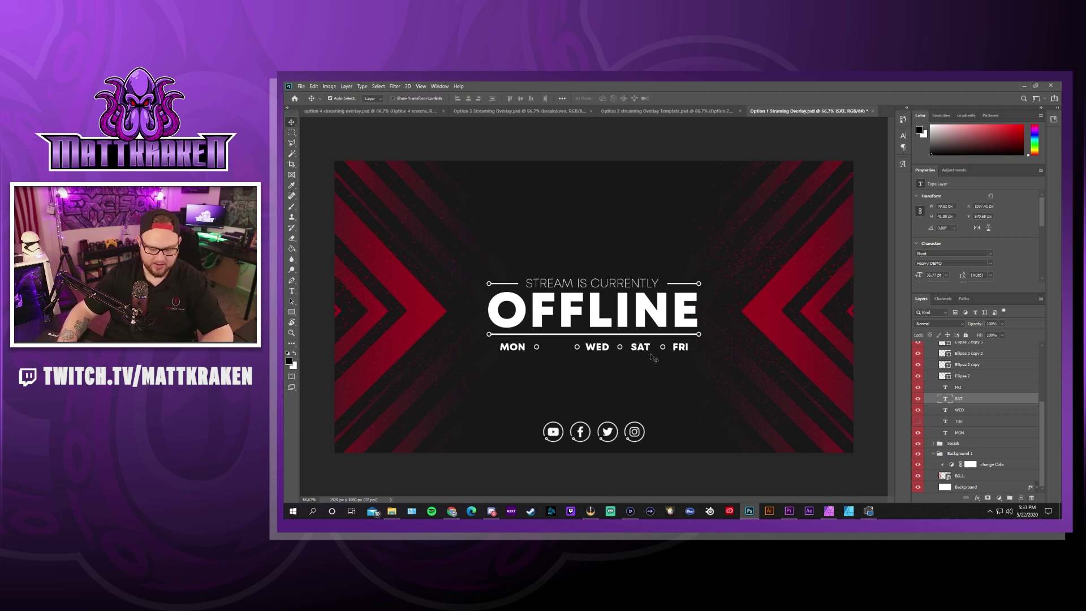
Rearrange the day labels so the row reads MON, WED, FRI, SAT.
{"action": "left_click_drag", "start_coordinate": [646, 351], "coordinate": [693, 377]}
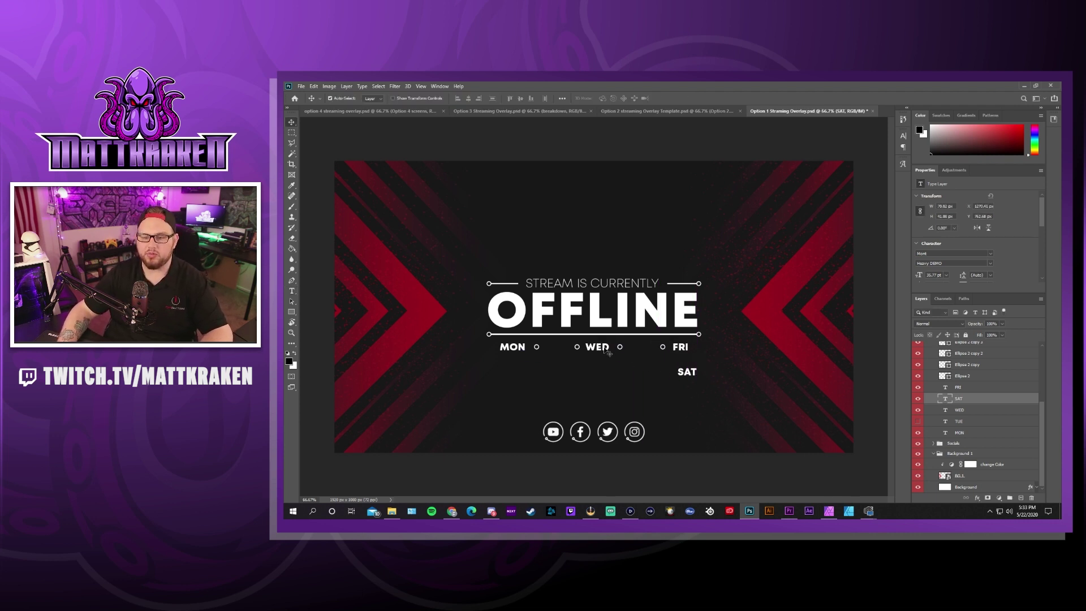
{"action": "left_click_drag", "start_coordinate": [604, 353], "coordinate": [560, 350]}
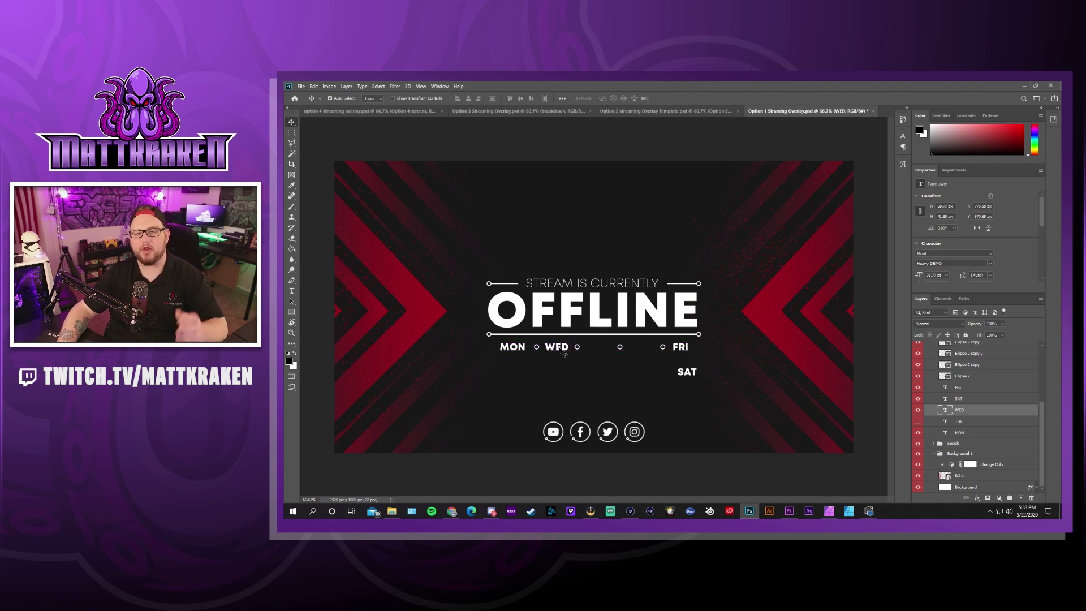
{"action": "left_click_drag", "start_coordinate": [685, 350], "coordinate": [601, 349]}
{"action": "left_click_drag", "start_coordinate": [689, 375], "coordinate": [646, 350]}
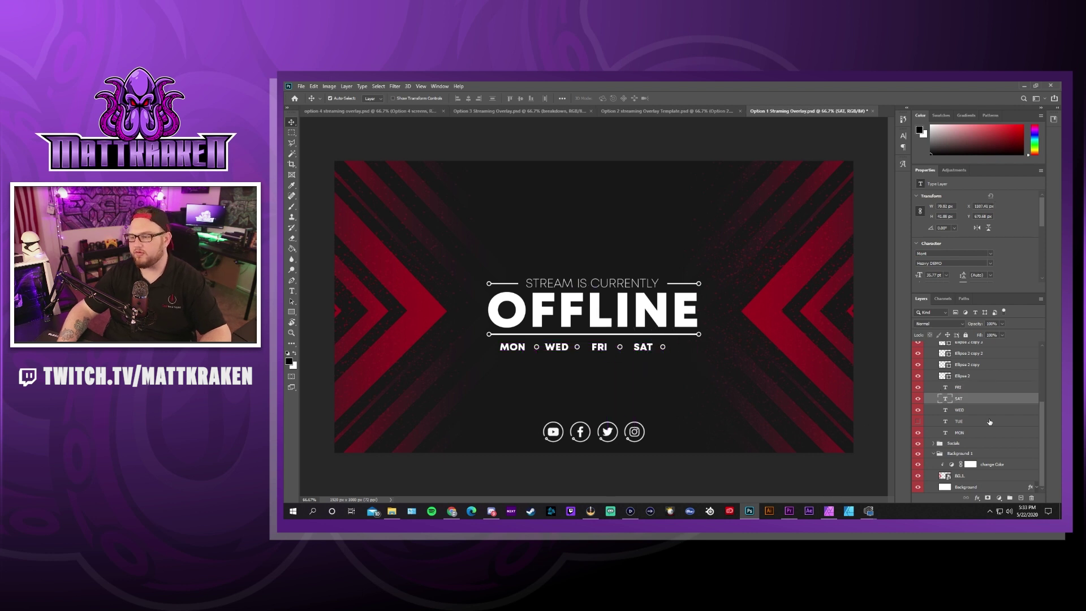
{"action": "scroll", "coordinate": [930, 380], "scroll_direction": "up", "scroll_amount": 3}
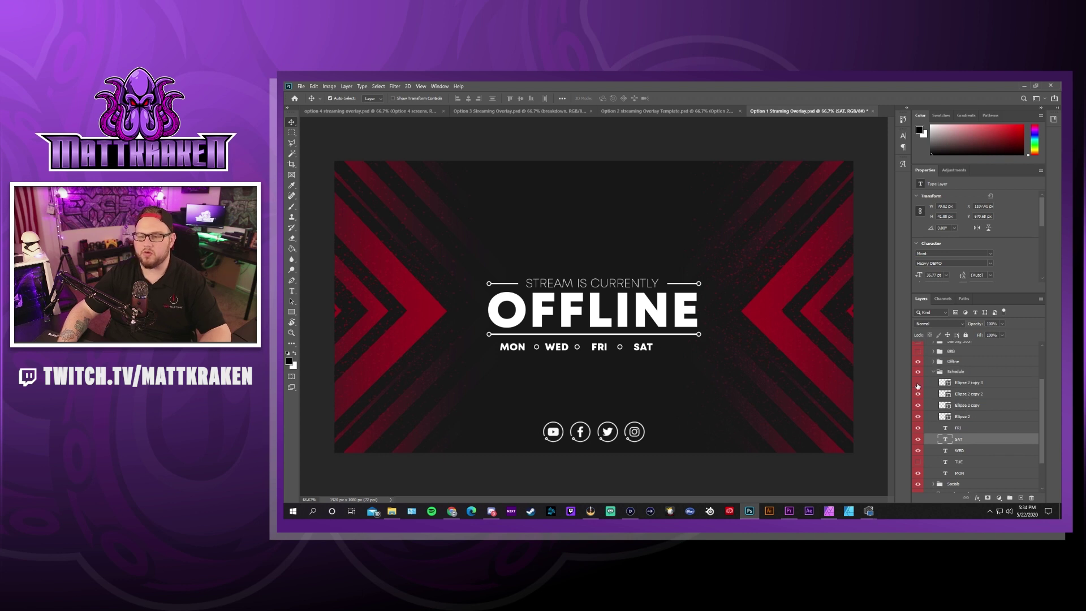
Hide the extra dot after SAT and shift the whole schedule row right to recentre it.
{"action": "left_click", "coordinate": [917, 384]}
{"action": "left_click", "coordinate": [970, 385]}
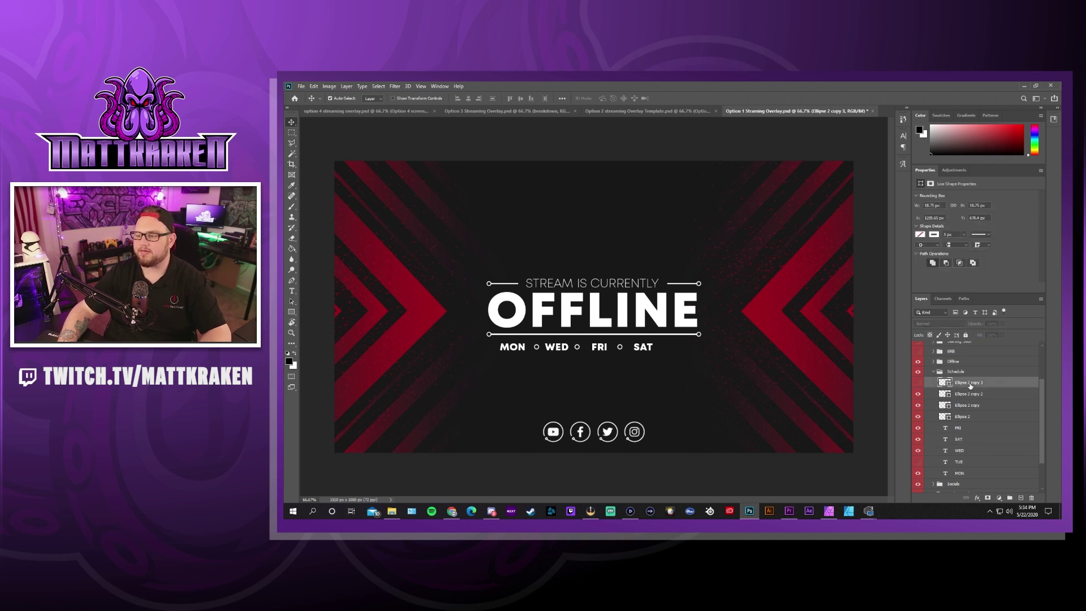
{"action": "scroll", "coordinate": [975, 436], "scroll_direction": "down", "scroll_amount": 3}
{"action": "left_click", "coordinate": [974, 434], "text": "shift"}
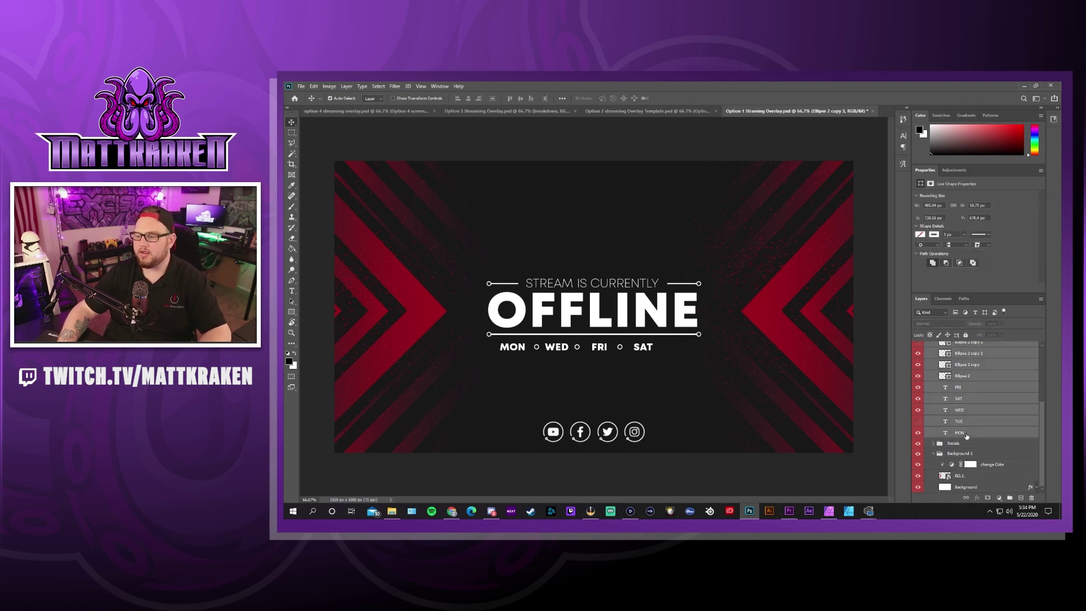
{"action": "scroll", "coordinate": [975, 436], "scroll_direction": "up", "scroll_amount": 3}
{"action": "key", "text": "ctrl+t"}
{"action": "left_click_drag", "start_coordinate": [601, 349], "coordinate": [611, 350]}
{"action": "key", "text": "Return"}
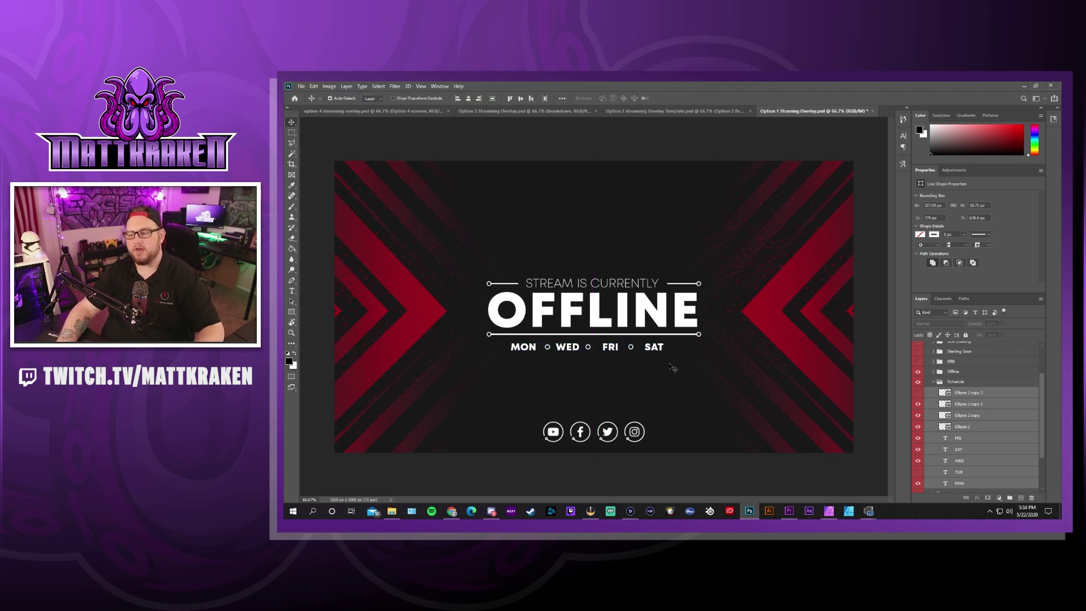
Add a new empty layer above the Ellipse 2 copy 3 layer.
{"action": "left_click", "coordinate": [980, 393]}
{"action": "key", "text": "ctrl+shift+n"}
{"action": "key", "text": "Return"}
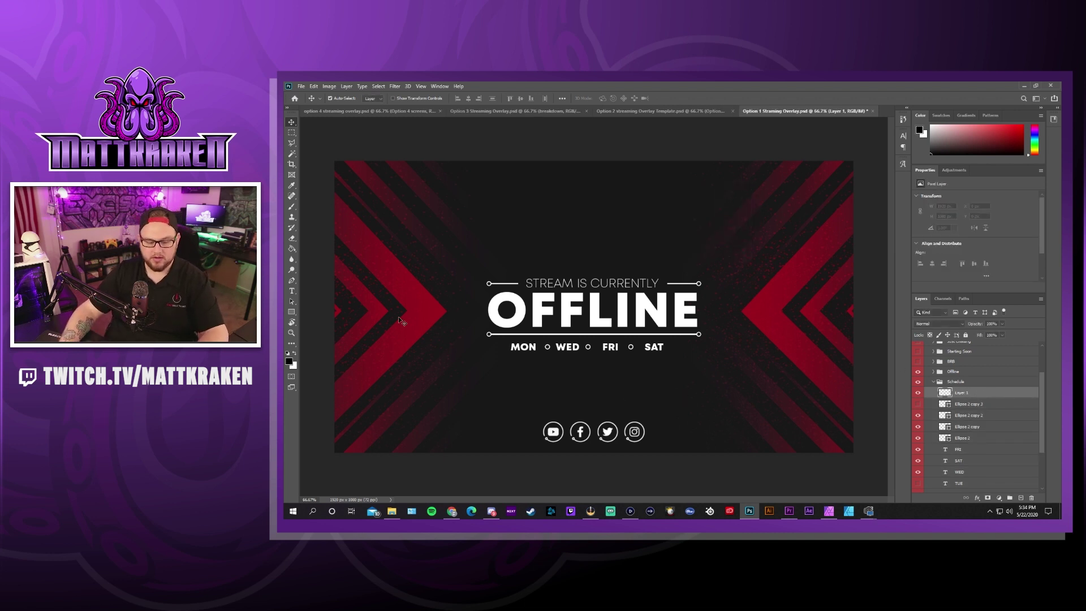
Add a '7:00 pm pst' text line below the schedule row.
{"action": "left_click", "coordinate": [291, 291]}
{"action": "left_click", "coordinate": [570, 372]}
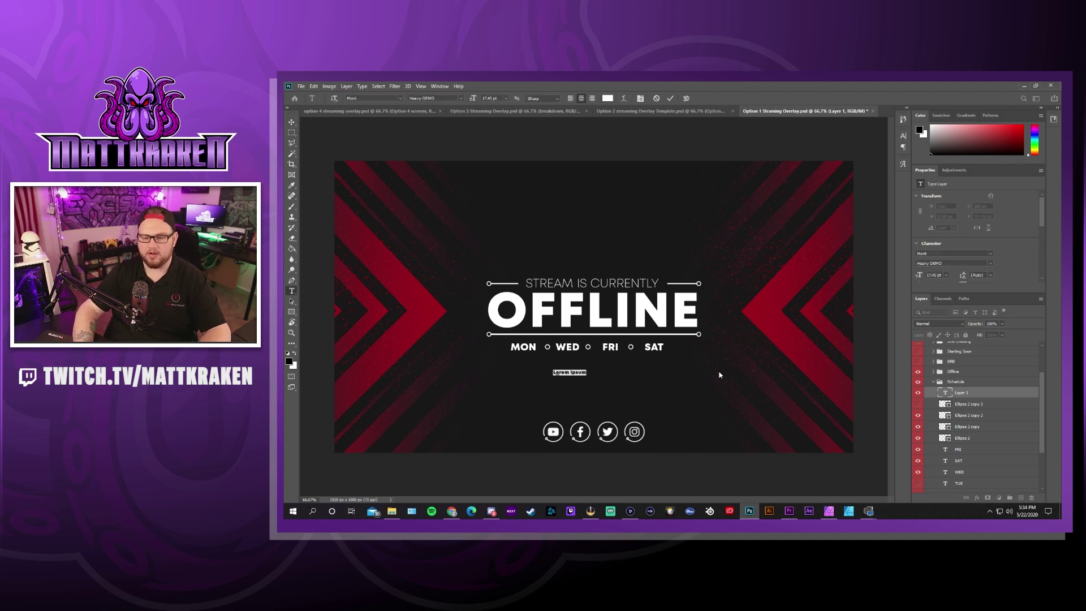
{"action": "key", "text": "BackSpace"}
{"action": "type", "text": "7:00 p"}
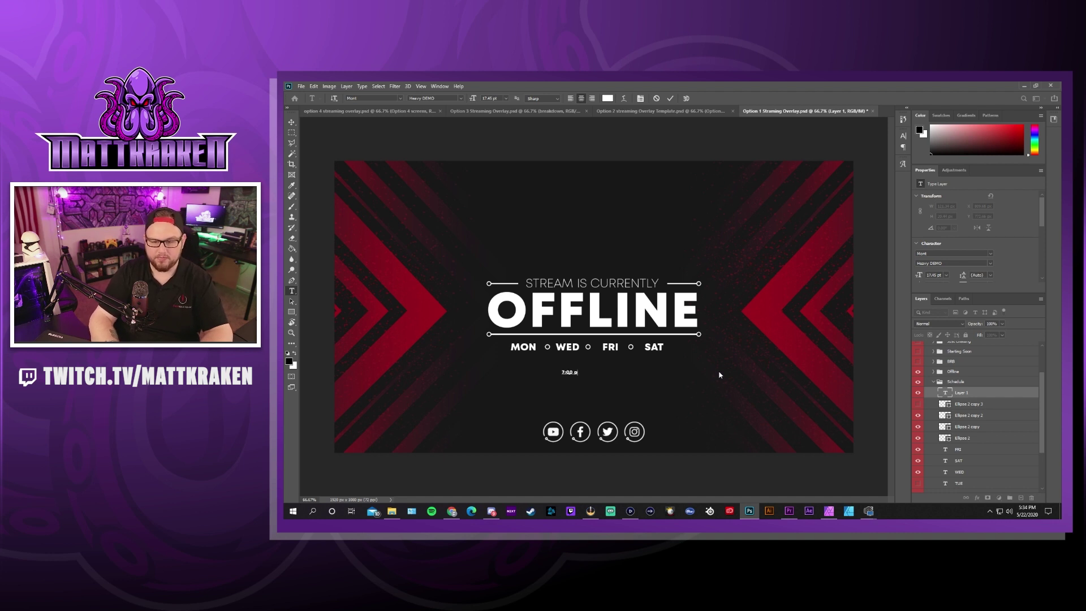
{"action": "type", "text": "m pst"}
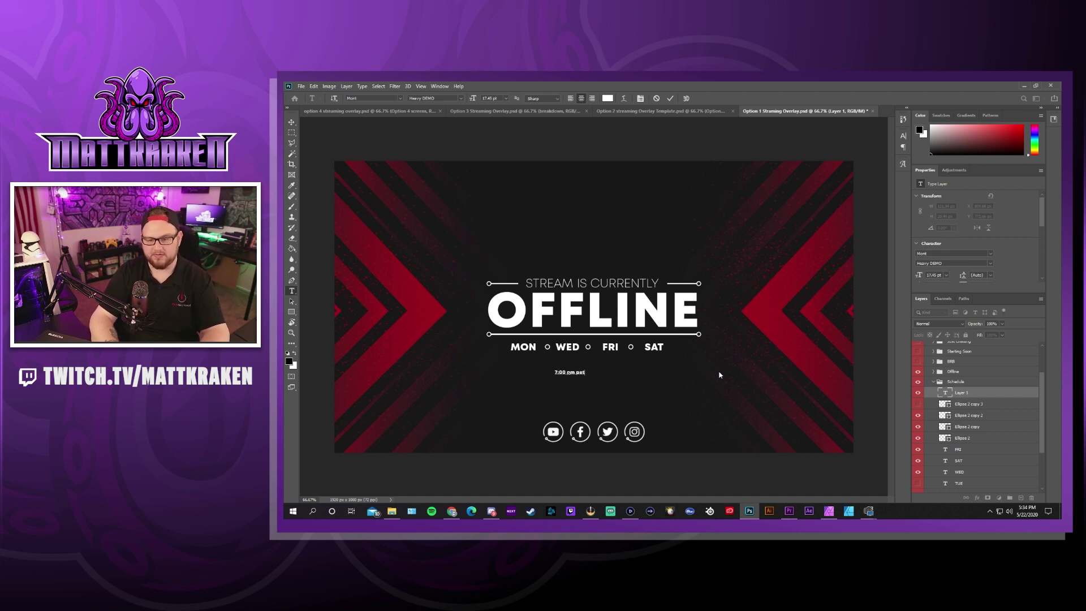
{"action": "left_click", "coordinate": [709, 370]}
Enlarge the time text, centre it under the days, and collapse the Schedule group.
{"action": "key", "text": "ctrl+t"}
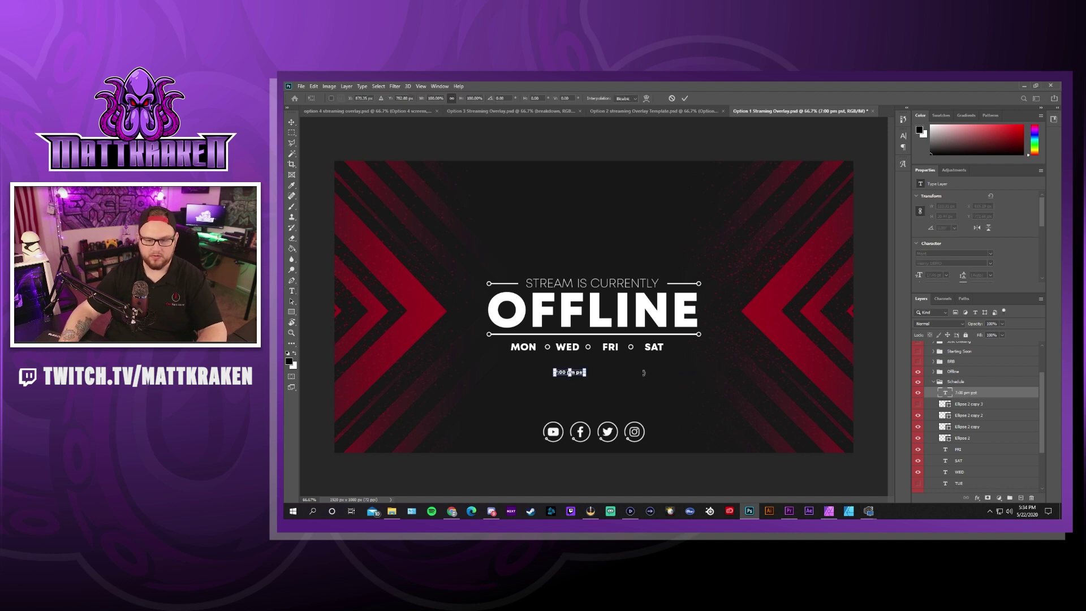
{"action": "mouse_move", "coordinate": [587, 368]}
{"action": "left_mouse_down"}
{"action": "mouse_move", "coordinate": [618, 359]}
{"action": "mouse_move", "coordinate": [603, 369]}
{"action": "left_mouse_up"}
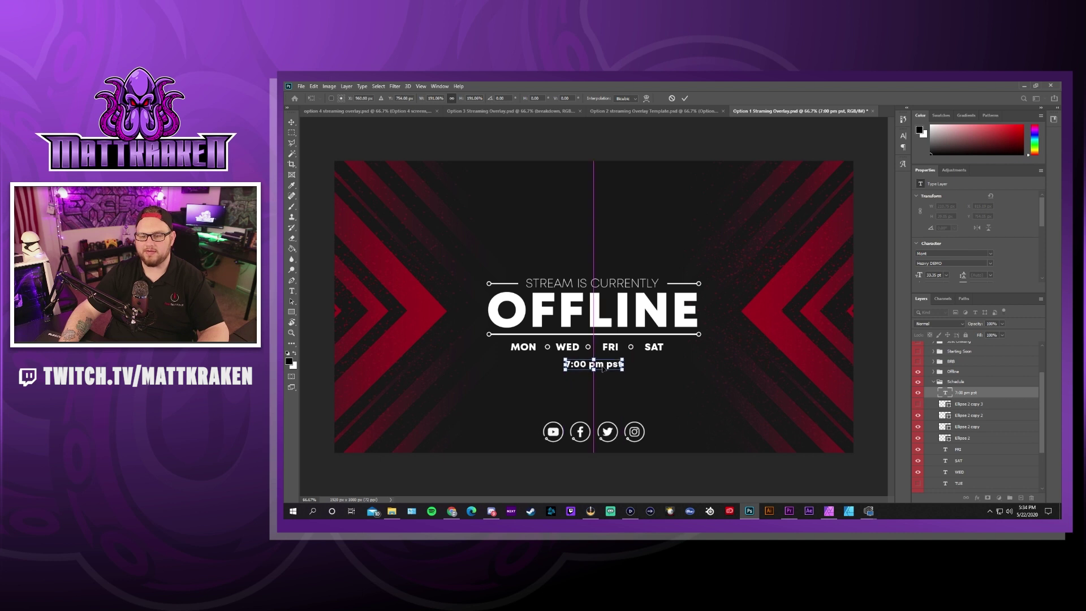
{"action": "key", "text": "Return"}
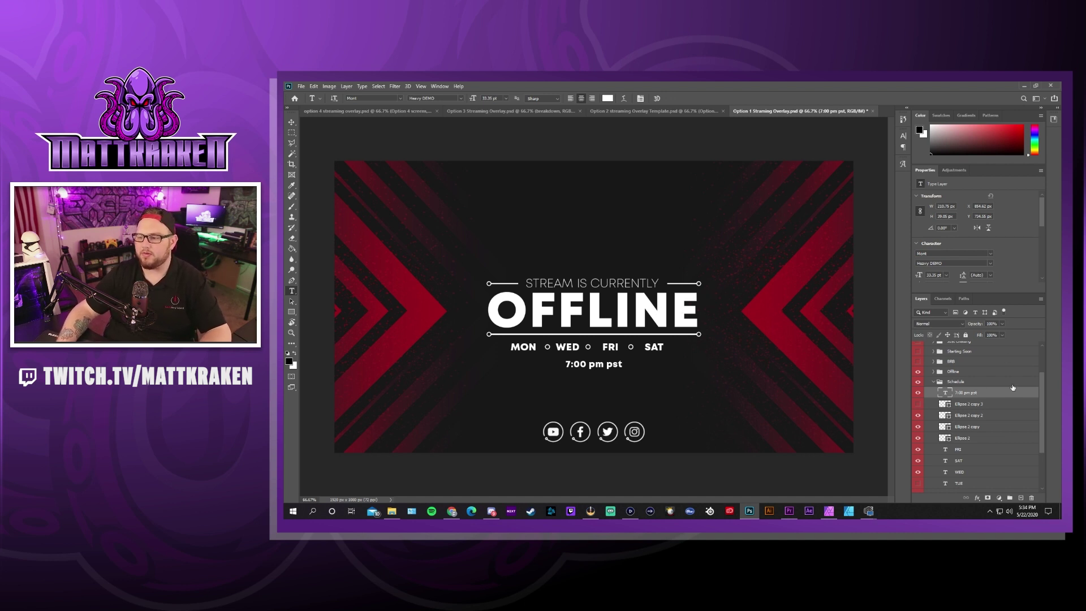
{"action": "scroll", "coordinate": [975, 391], "scroll_direction": "down", "scroll_amount": 3}
{"action": "scroll", "coordinate": [975, 393], "scroll_direction": "up", "scroll_amount": 3}
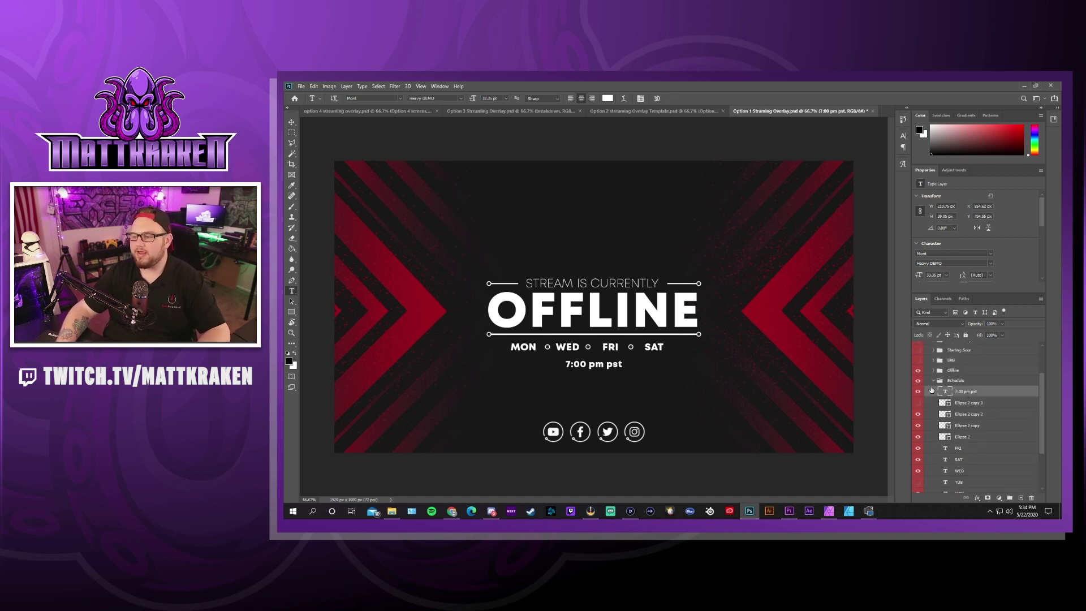
{"action": "left_click", "coordinate": [934, 382]}
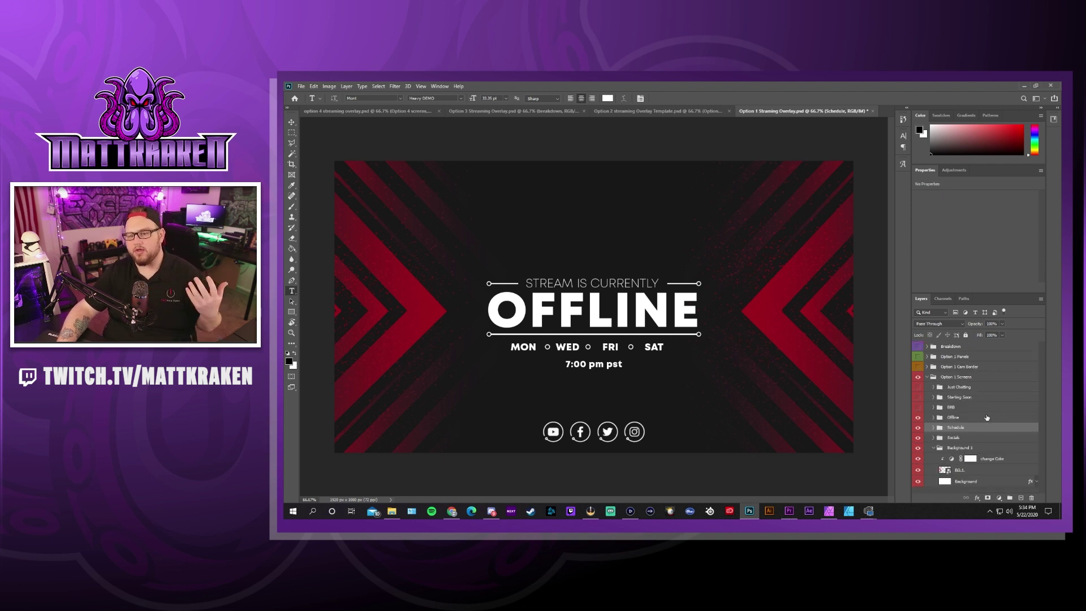
Set the change Color layer to Hue -54, Saturation -17, and drop in the MattKraken logo.
{"action": "left_click", "coordinate": [967, 460]}
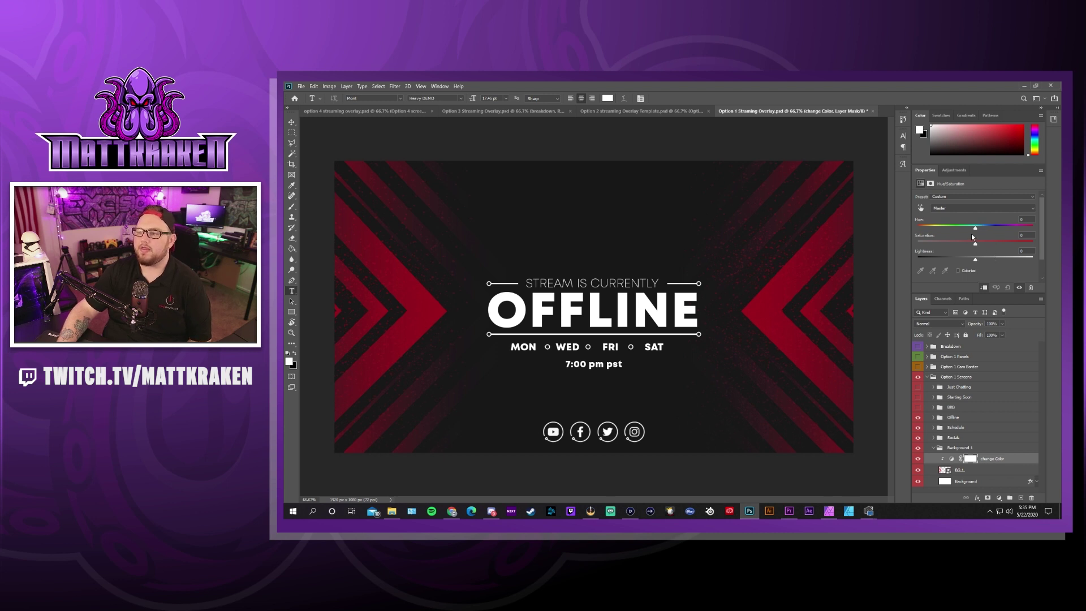
{"action": "left_click_drag", "start_coordinate": [975, 229], "coordinate": [941, 229]}
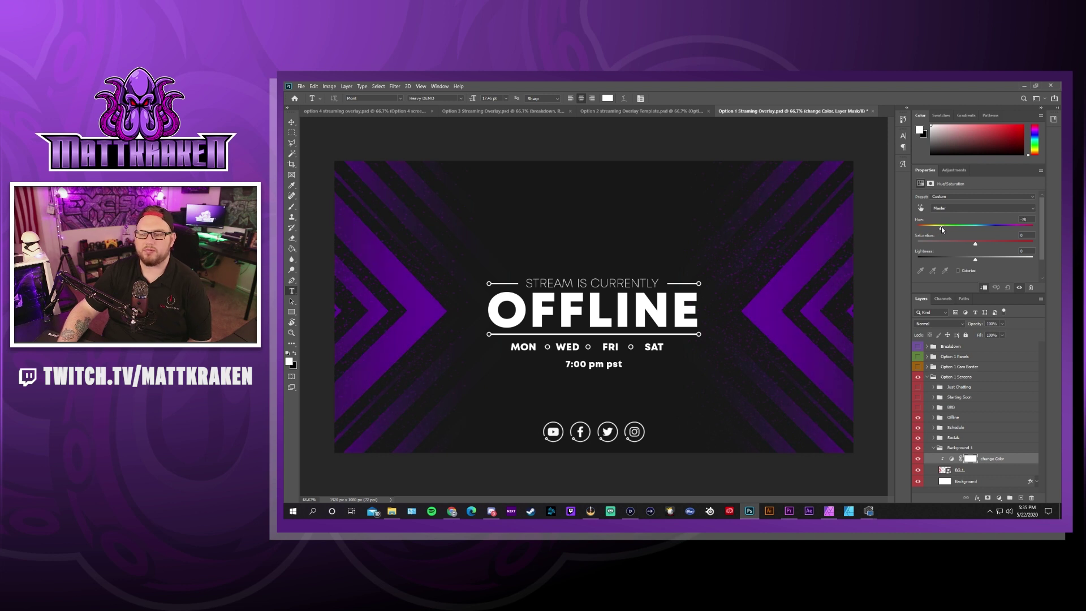
{"action": "left_click_drag", "start_coordinate": [975, 243], "coordinate": [964, 244]}
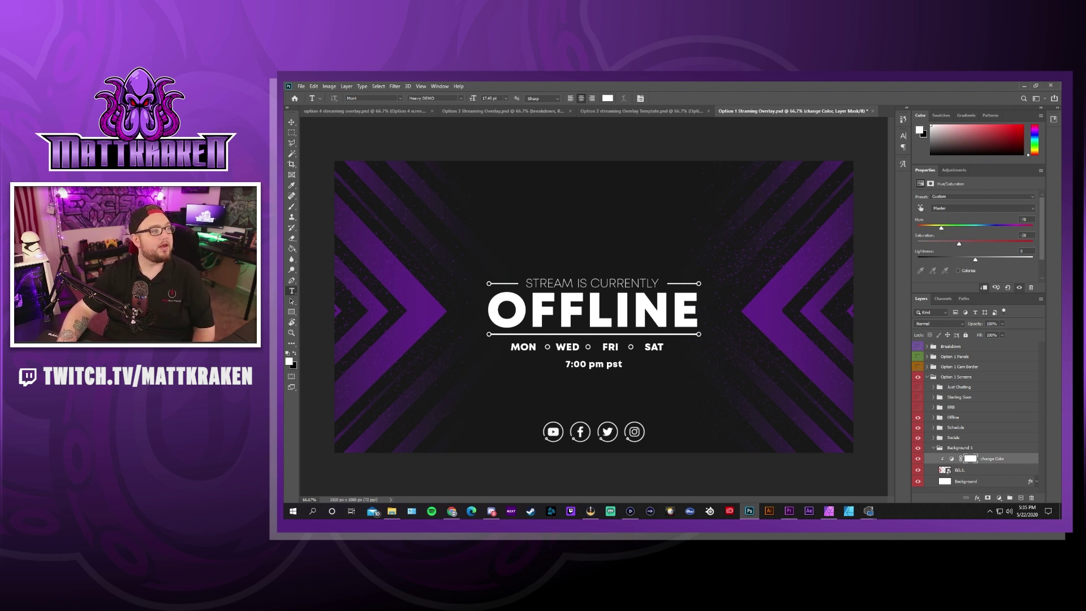
{"action": "key", "text": "super+e"}
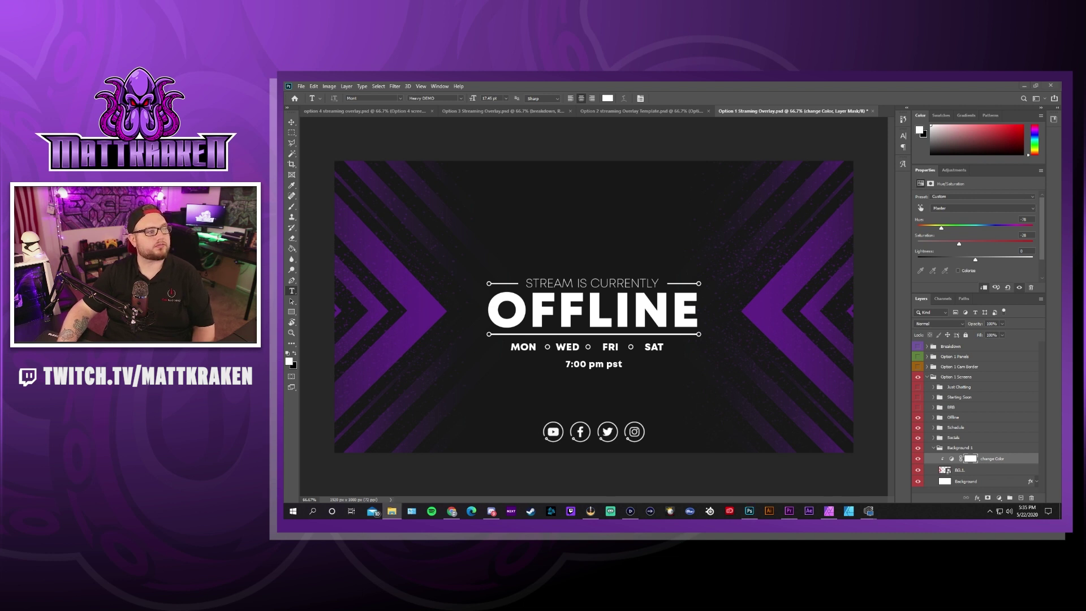
{"action": "left_click_drag", "start_coordinate": [314, 243], "coordinate": [624, 235]}
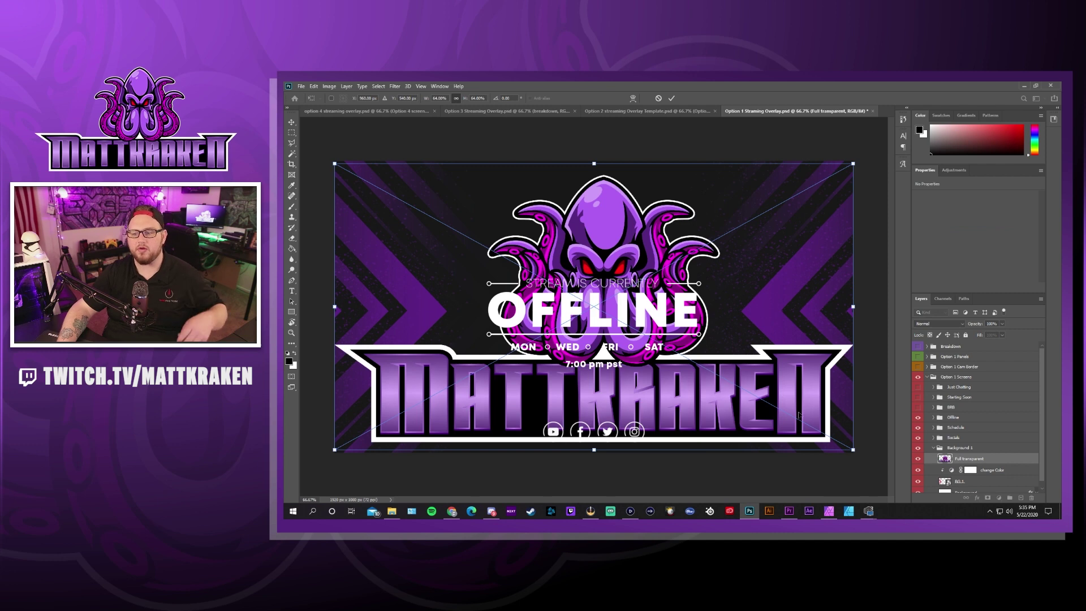
Shrink the MattKraken logo to about a fifth and centre it above the heading.
{"action": "left_click_drag", "start_coordinate": [854, 448], "coordinate": [646, 241]}
{"action": "key", "text": "Return"}
{"action": "key", "text": "t"}
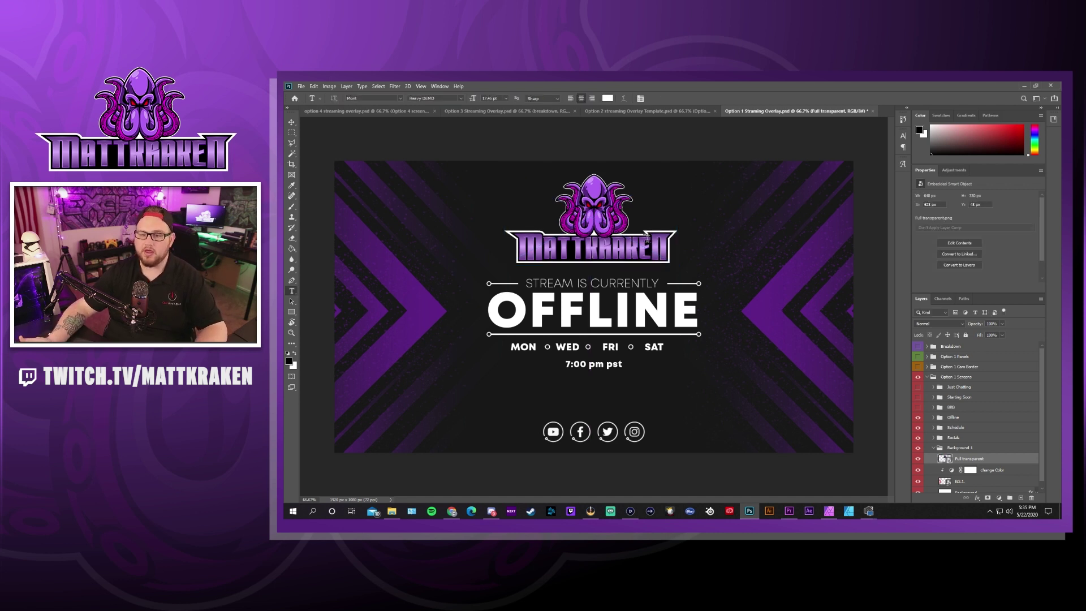
{"action": "left_click", "coordinate": [630, 308]}
{"action": "double_click", "coordinate": [630, 308]}
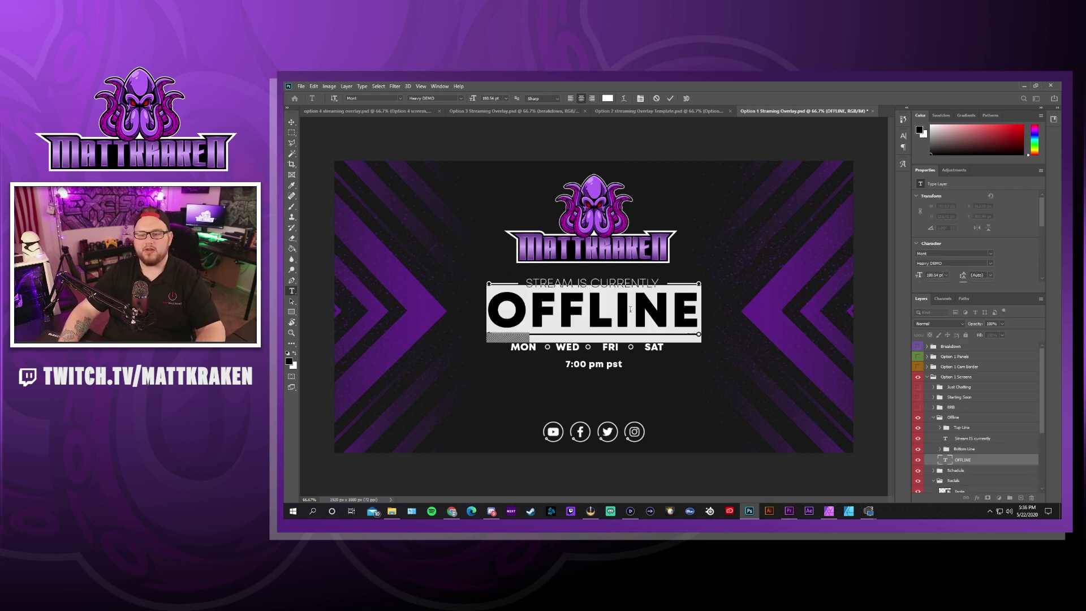
Try Bangers on the OFFLINE title, revert to Mont Heavy DEMO, then collapse Option 1 Screens.
{"action": "left_click", "coordinate": [401, 99]}
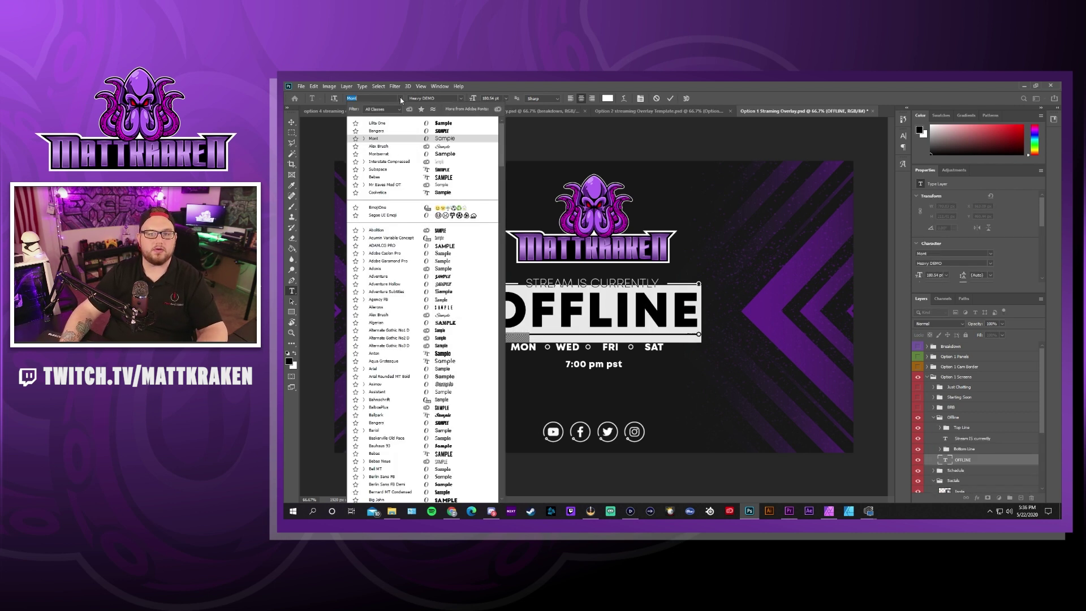
{"action": "left_click", "coordinate": [388, 134]}
{"action": "key", "text": "Escape"}
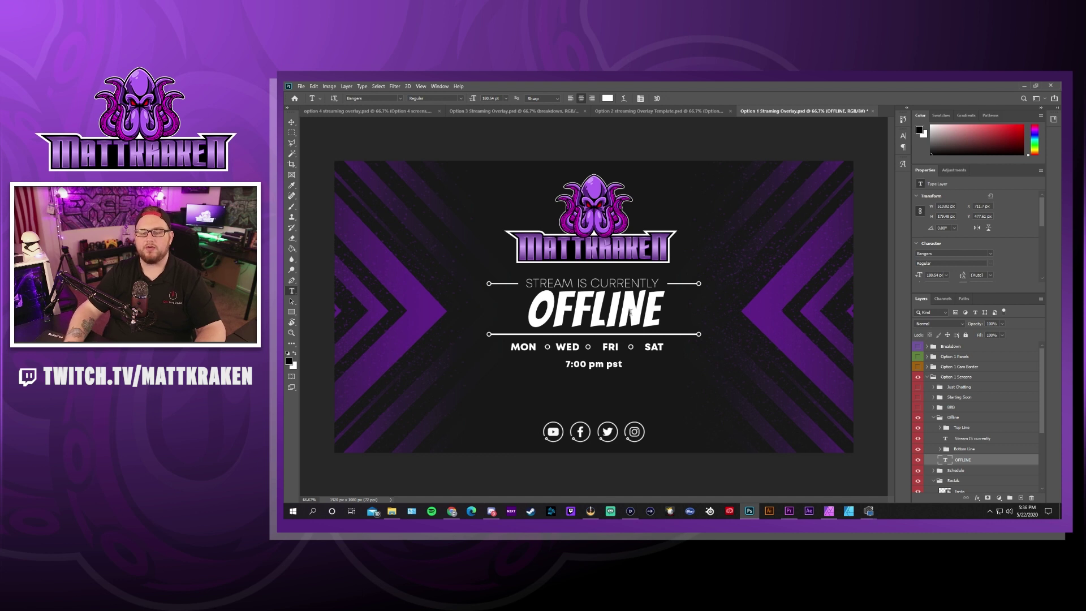
{"action": "key", "text": "ctrl+z"}
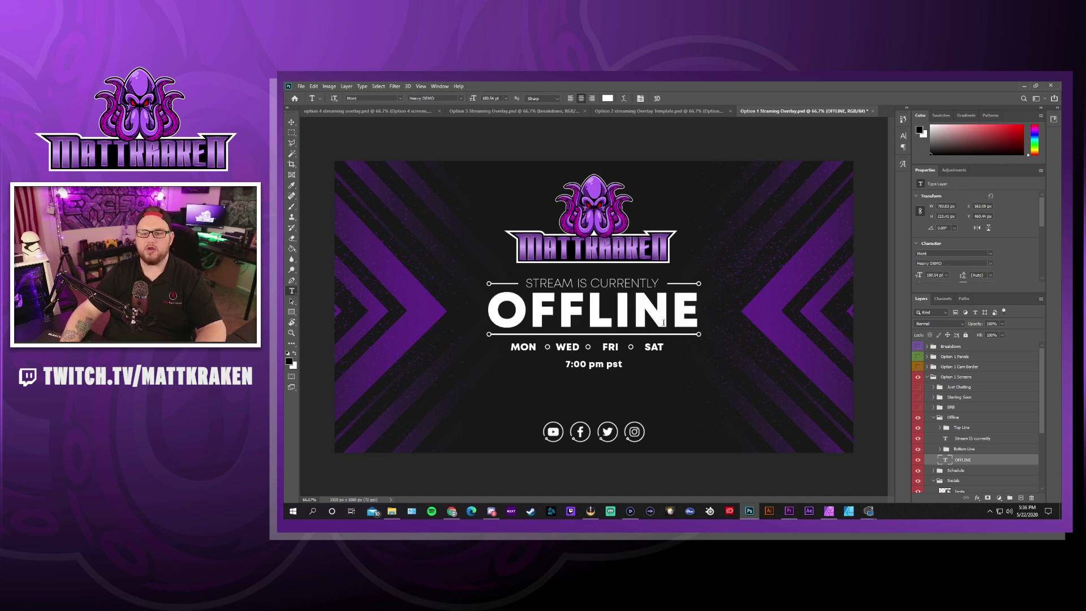
{"action": "left_click", "coordinate": [938, 378]}
{"action": "left_click", "coordinate": [927, 377]}
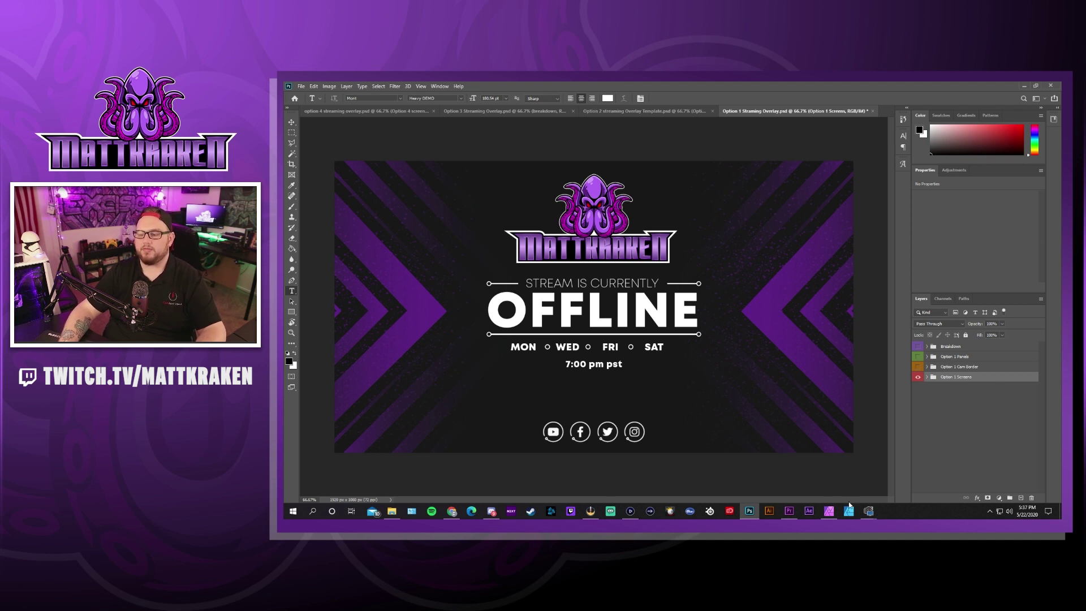
Switch to Affinity Photo to show the purple Option 4 offline overlay.
{"action": "left_click", "coordinate": [832, 514]}
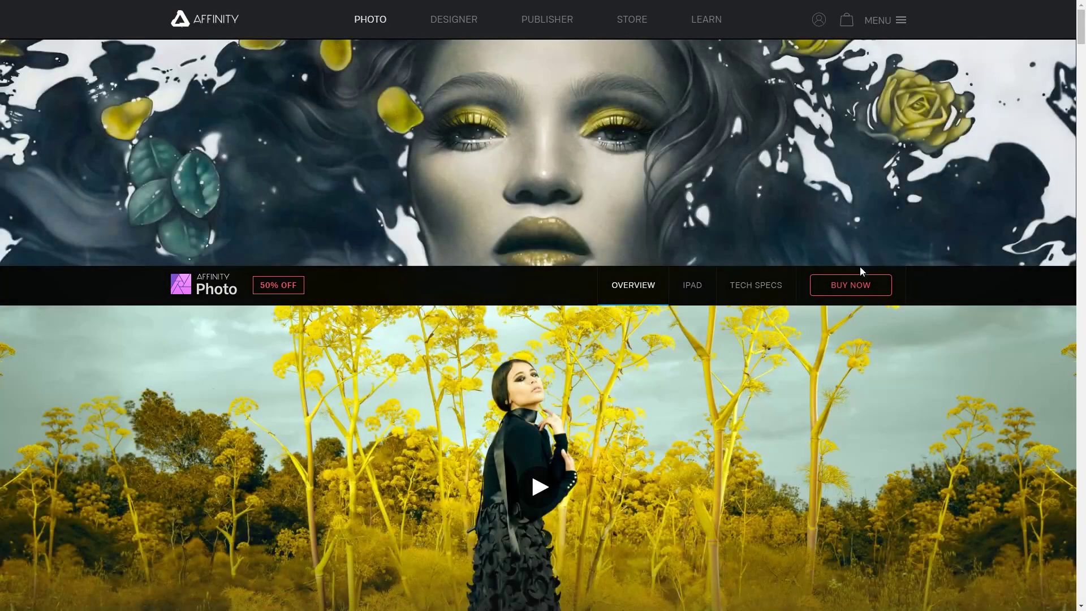
Open the Windows 90-day free trial sign-up page for Affinity Photo.
{"action": "scroll", "coordinate": [857, 275], "scroll_direction": "down", "scroll_amount": 10}
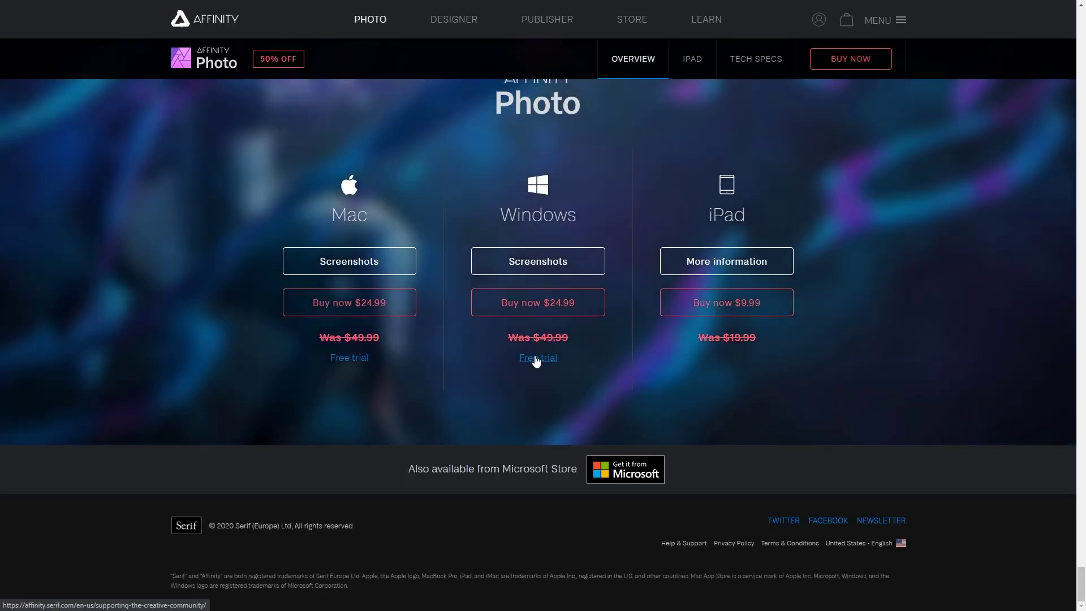
{"action": "left_click", "coordinate": [535, 357]}
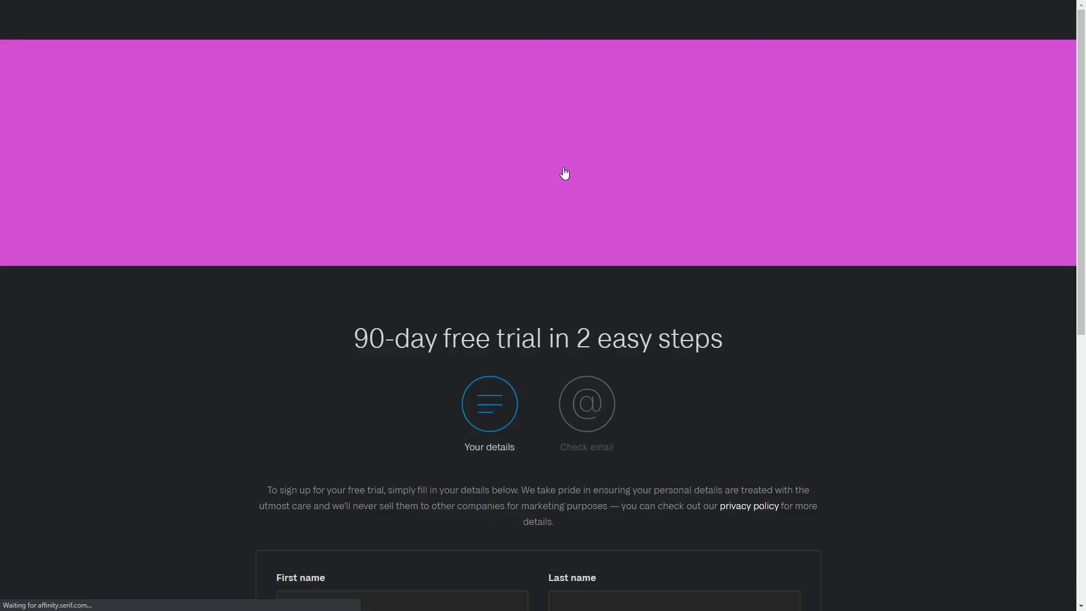